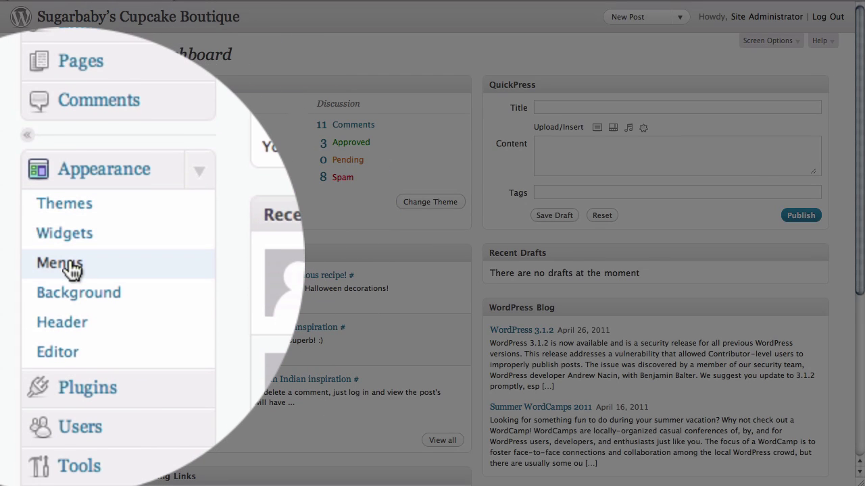
Step: Under Appearance > Menus, create a new empty menu called 'Sidebar Menu'
left_click(31, 247)
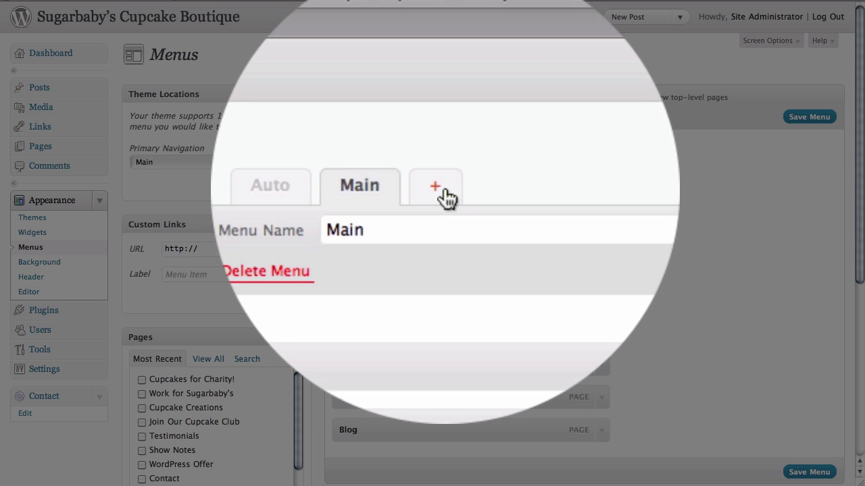
left_click(445, 76)
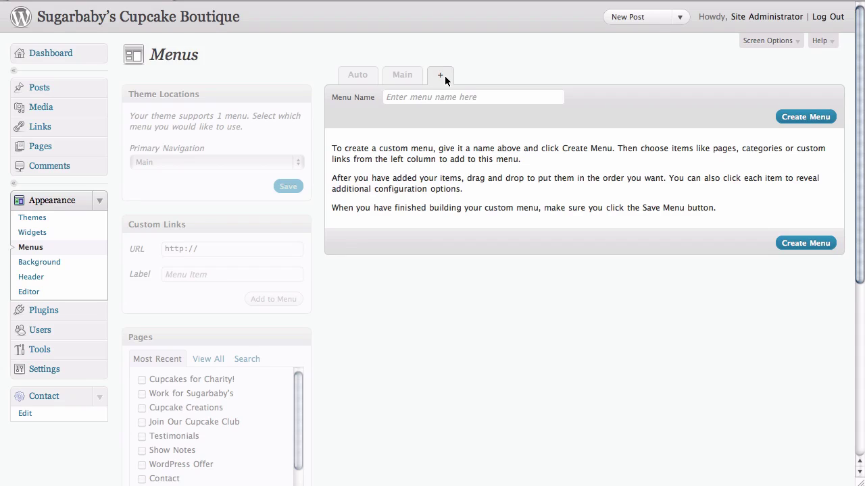
left_click(421, 100)
type("Sidebar Menu")
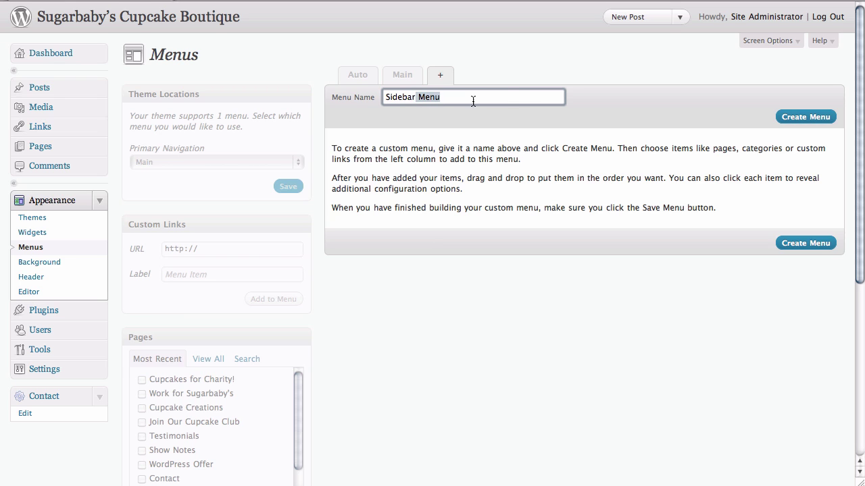
left_click(804, 117)
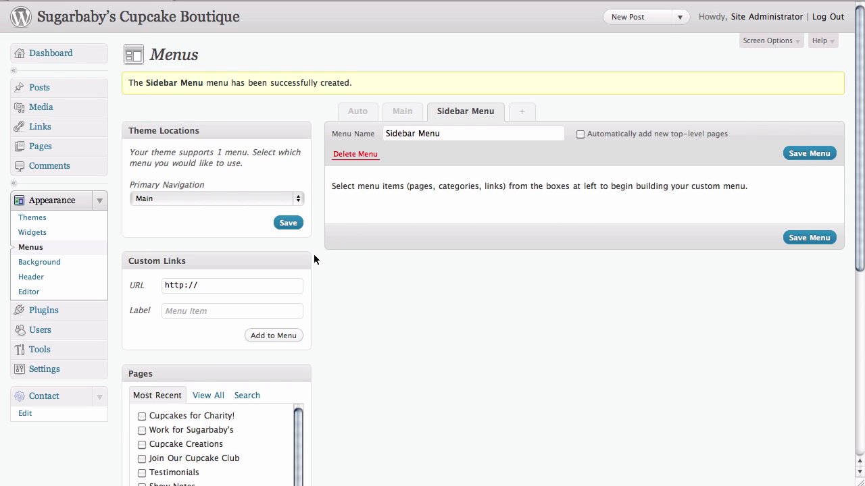
Step: Tick the Join Our Cupcake Club, Cupcake Creations, Work for Sugarbaby's and Cupcakes for Charity! pages and add them to the menu
scroll(313, 255, "down", 2)
scroll(314, 260, "down", 5)
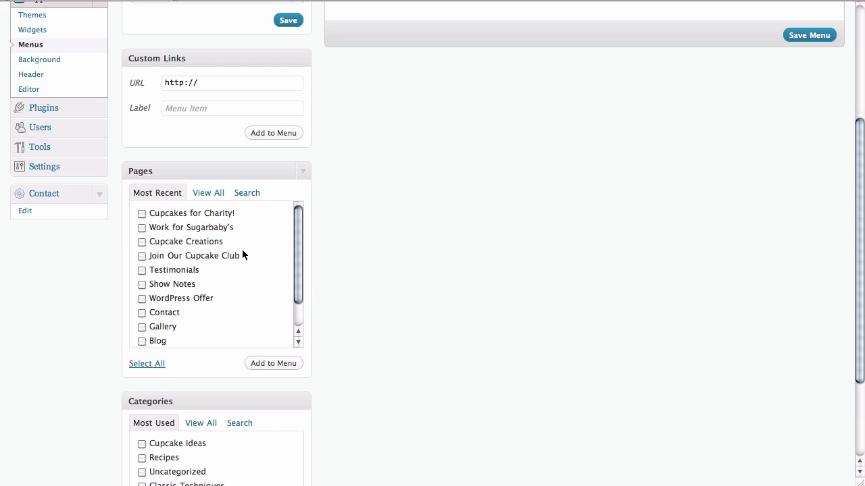
left_click(142, 256)
left_click(142, 241)
left_click(141, 228)
left_click(141, 214)
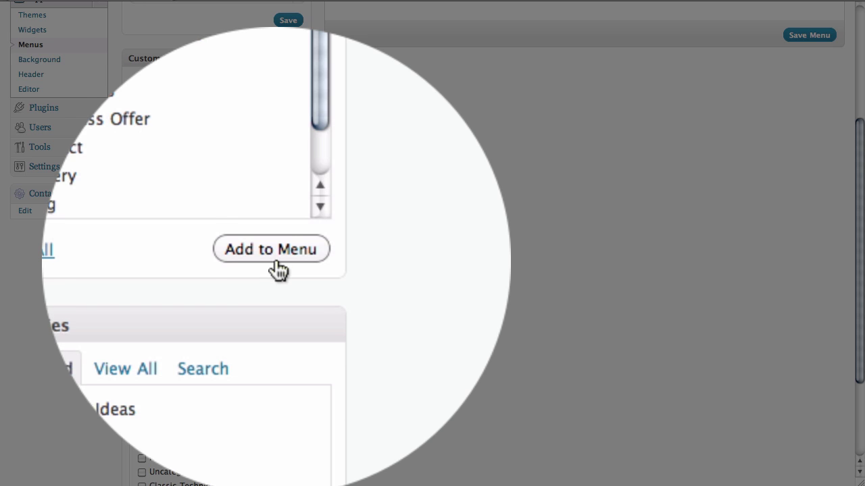
left_click(277, 269)
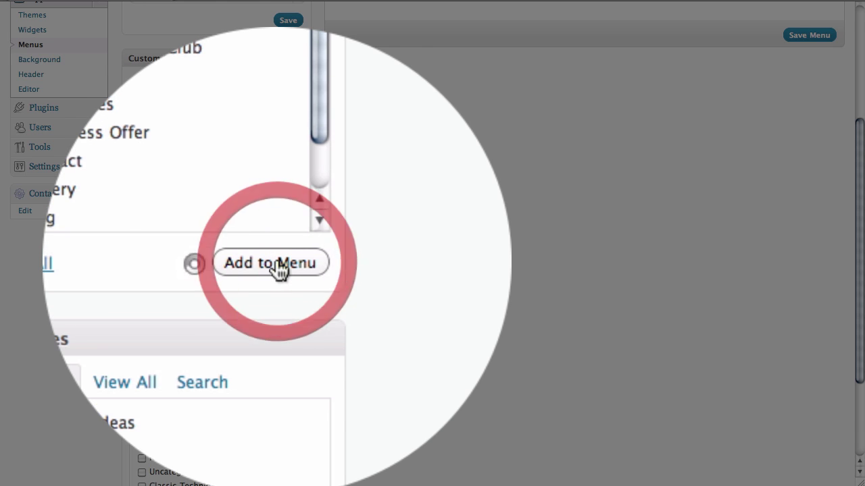
scroll(547, 324, "up", 5)
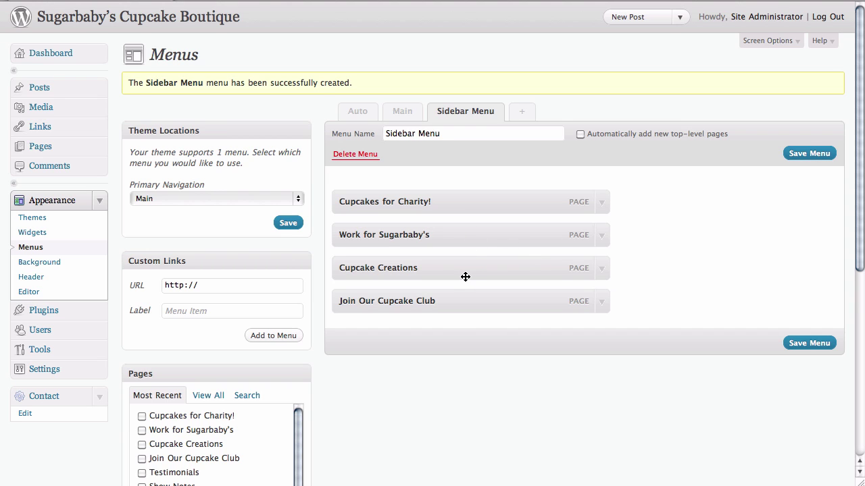
Step: Move Cupcake Creations to the top and Work for Sugarbaby's to the bottom, then save the menu
left_click_drag(465, 276, 461, 198)
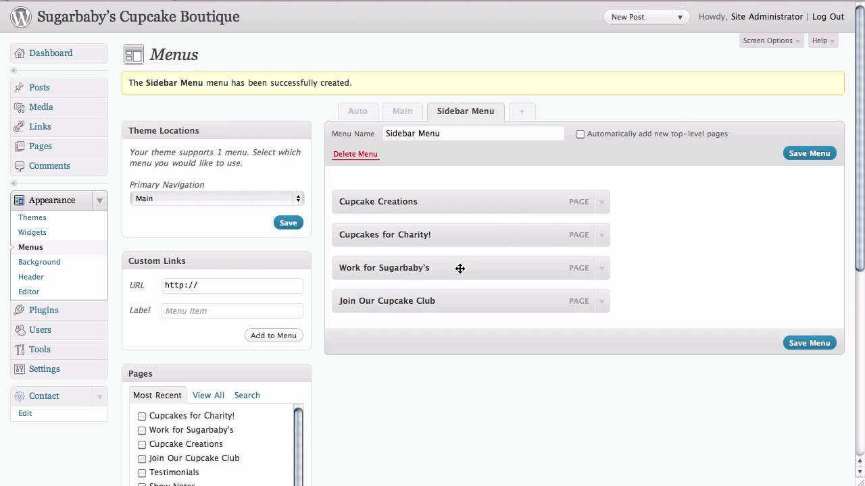
left_click_drag(459, 269, 455, 309)
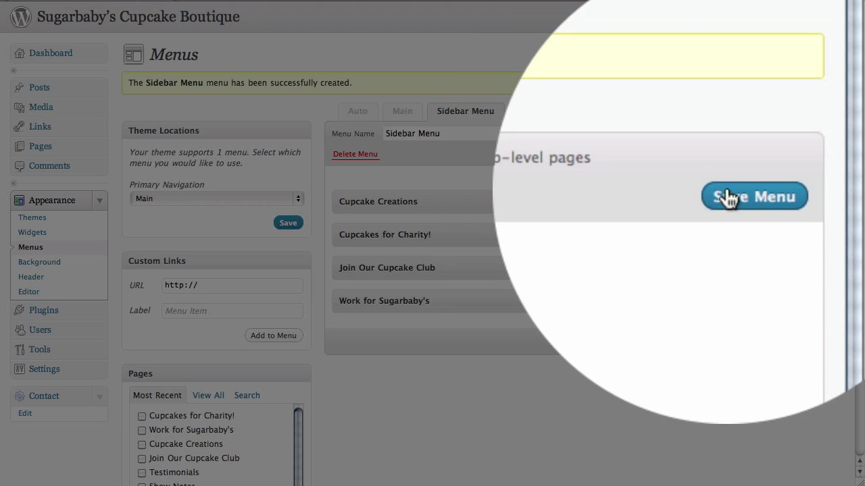
left_click(728, 198)
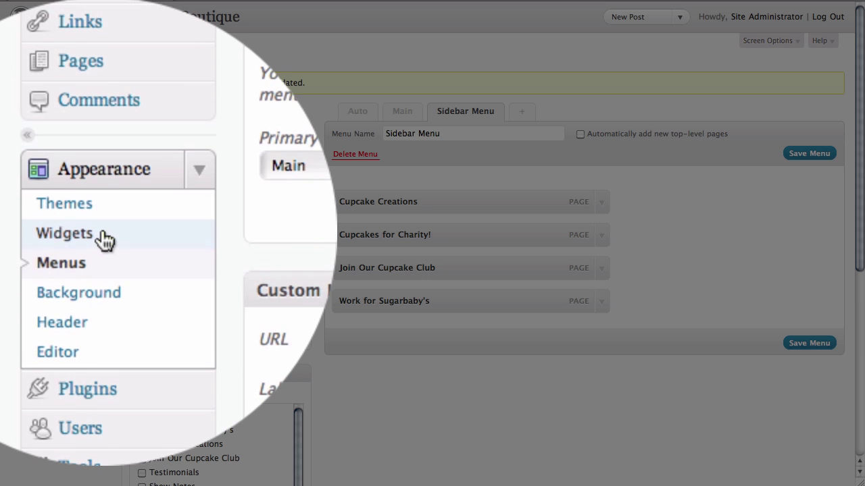
Step: In Widgets, drop a Custom Menu widget into the Primary Widget Area below the 'We love cake!' widget
left_click(102, 236)
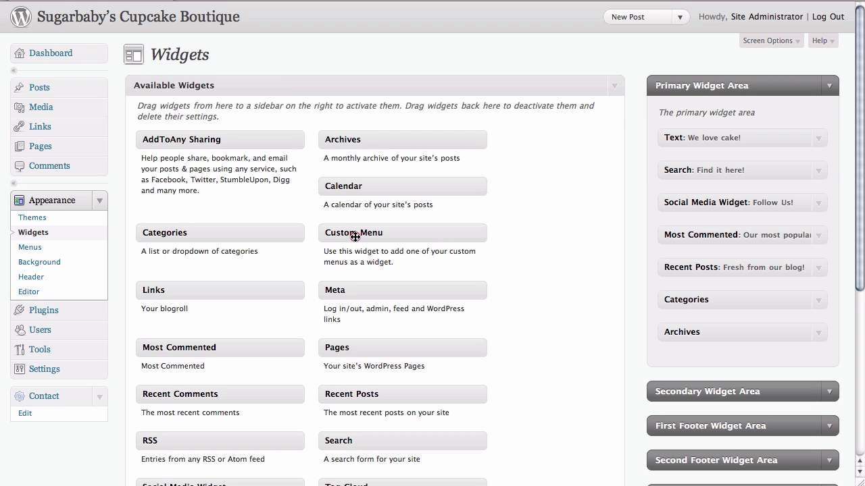
left_click_drag(354, 242, 696, 165)
left_click_drag(631, 191, 694, 173)
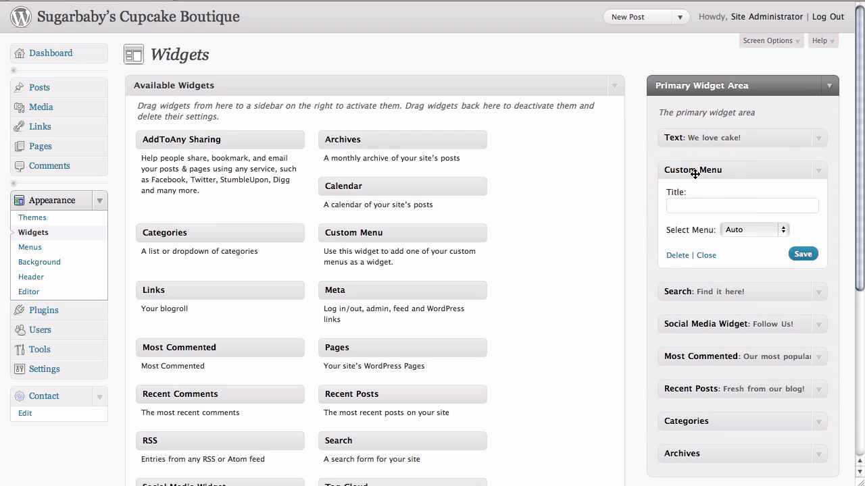
Step: Title the Custom Menu widget 'More Cupcake Creations', select Sidebar Menu, and save
left_click(670, 208)
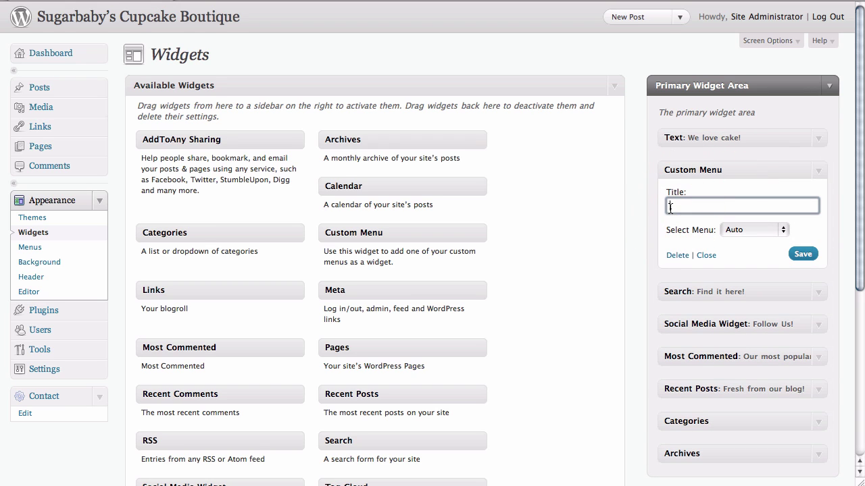
type("More Cupcake Creations")
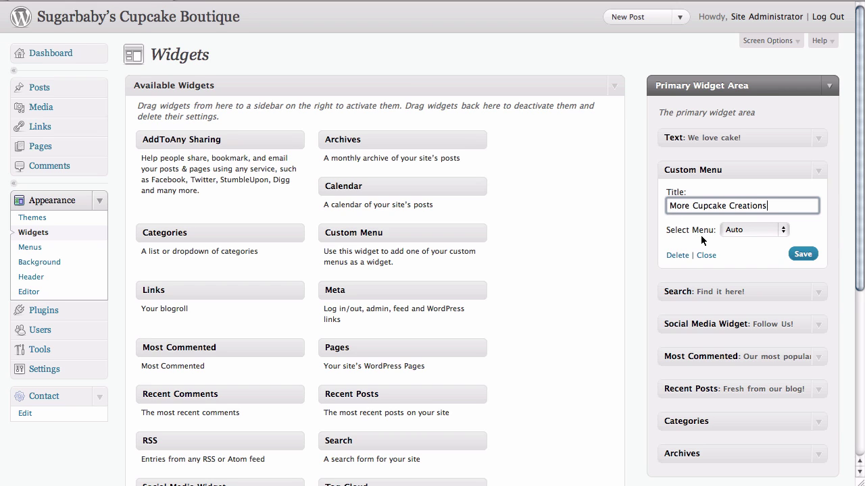
left_click(784, 231)
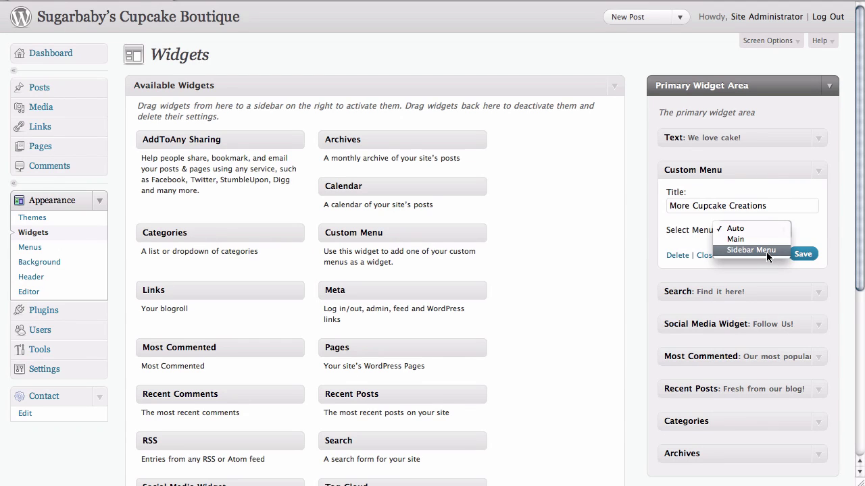
left_click(766, 251)
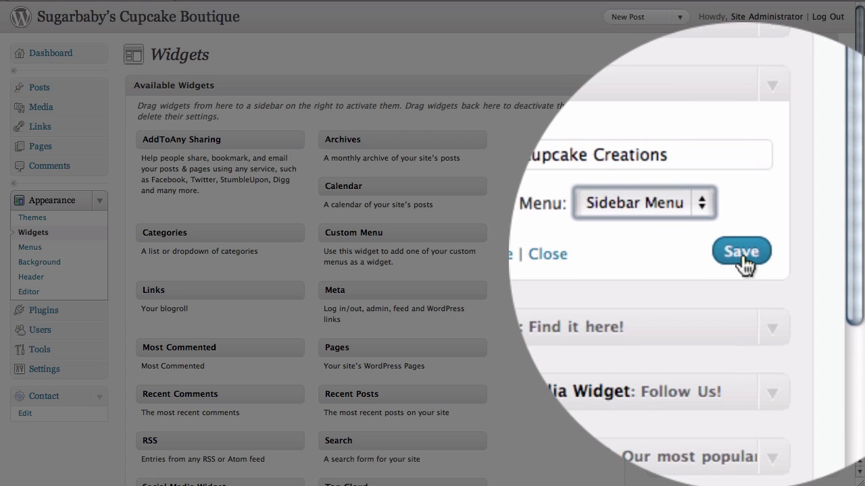
left_click(803, 255)
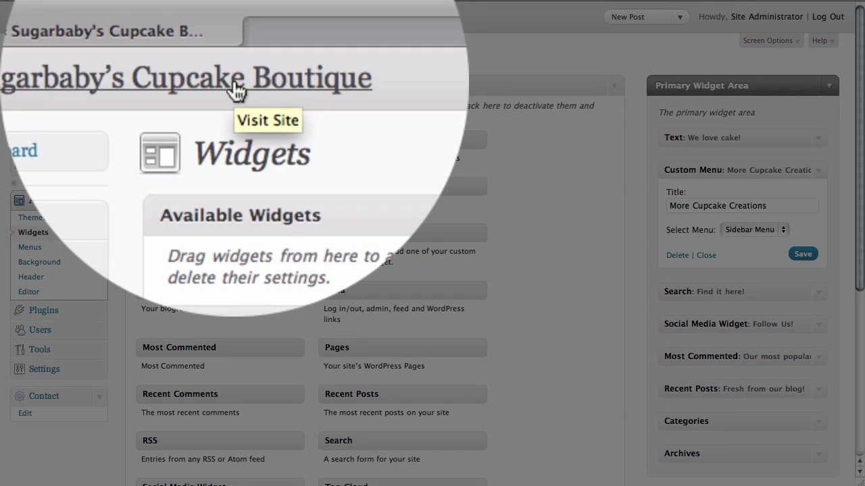
Step: Visit the live site and follow the sidebar's Cupcakes for Charity! link to check the new menu
left_click(235, 84)
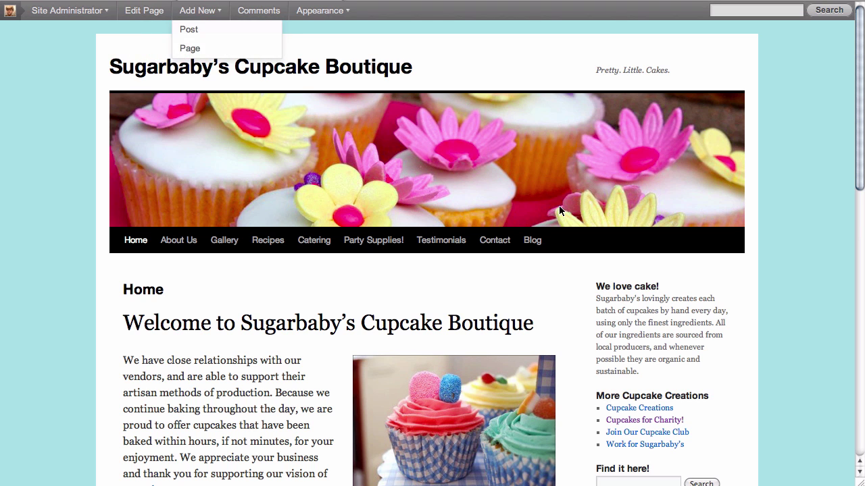
scroll(659, 294, "down", 1)
scroll(659, 294, "down", 3)
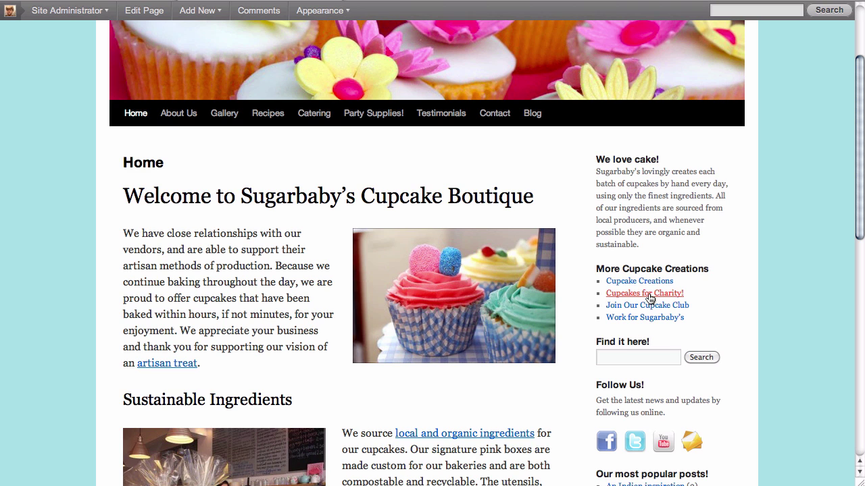
left_click(648, 294)
scroll(497, 306, "down", 10)
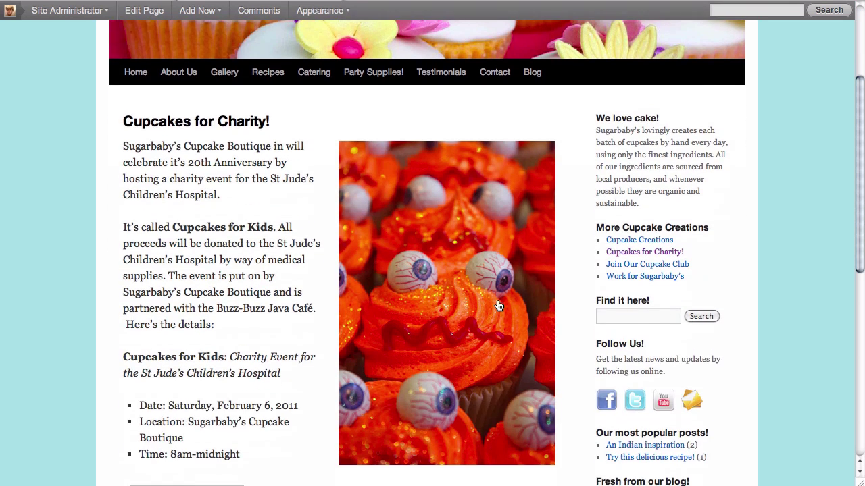
scroll(498, 306, "up", 10)
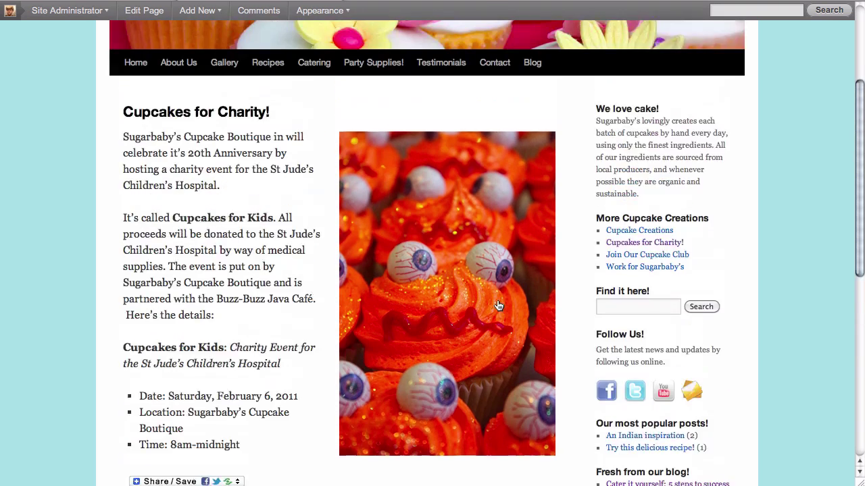